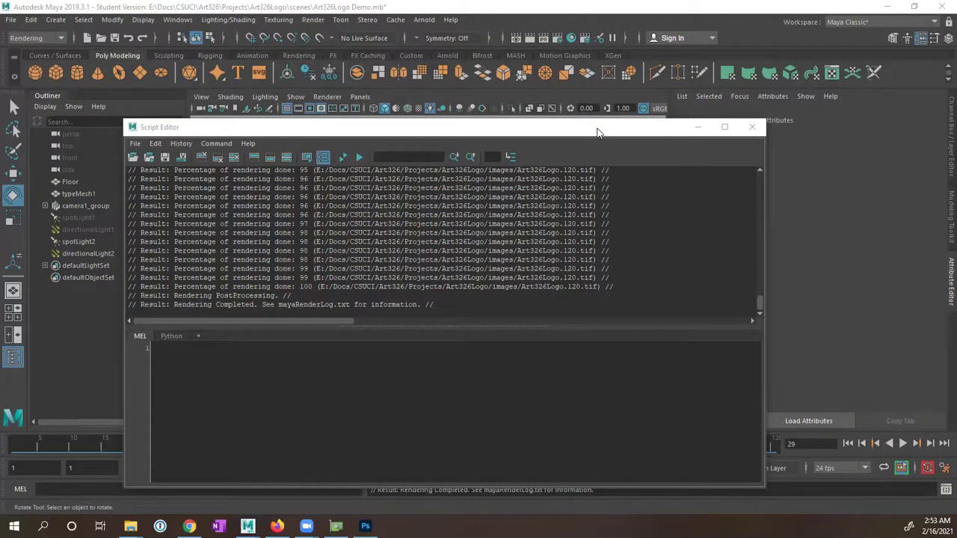
Step: Move the render log window up and make it slightly narrower
left_click(598, 131)
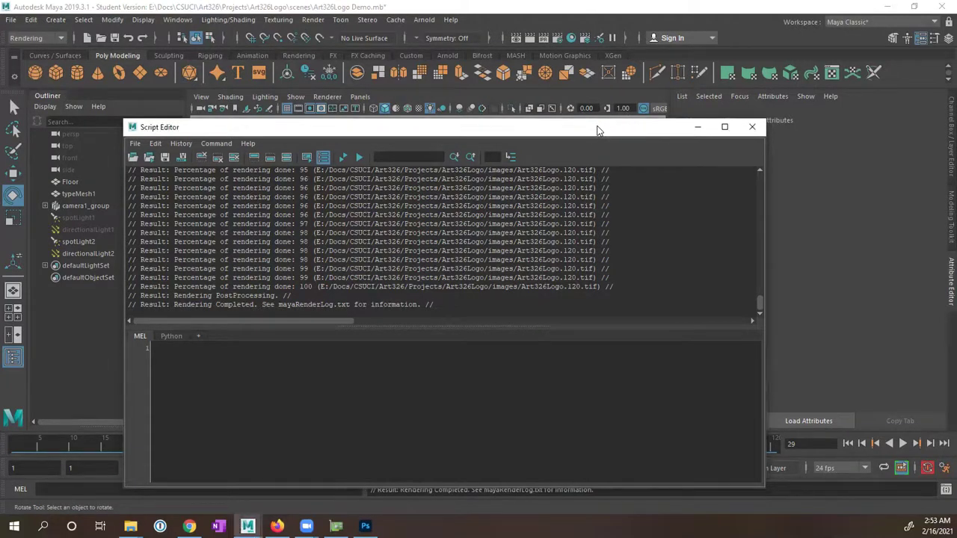
left_click_drag(598, 131, 601, 98)
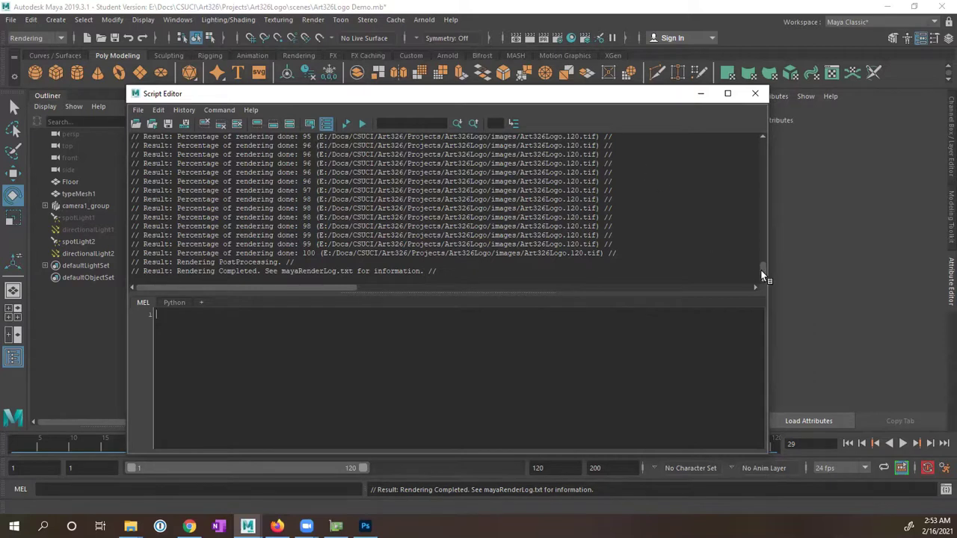
left_click_drag(762, 274, 762, 278)
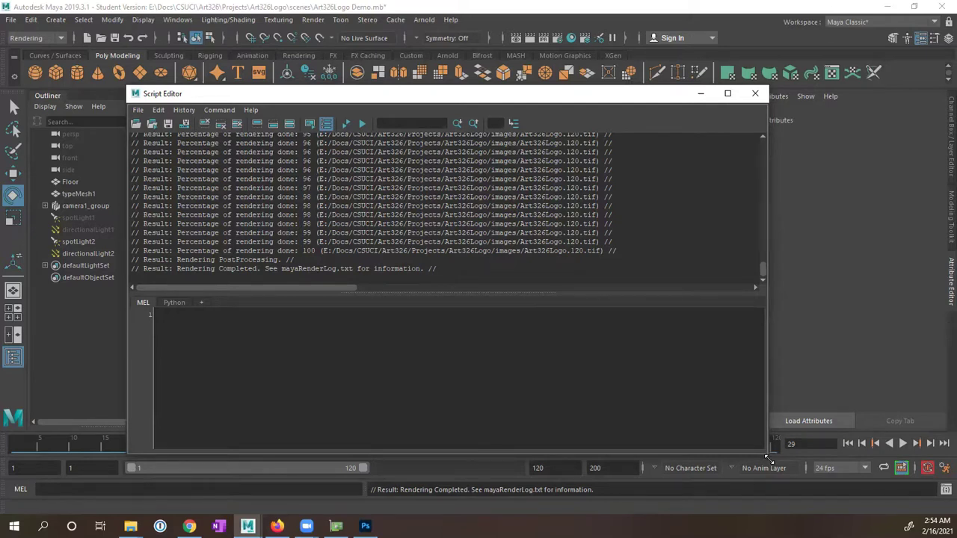
left_click_drag(767, 458, 747, 457)
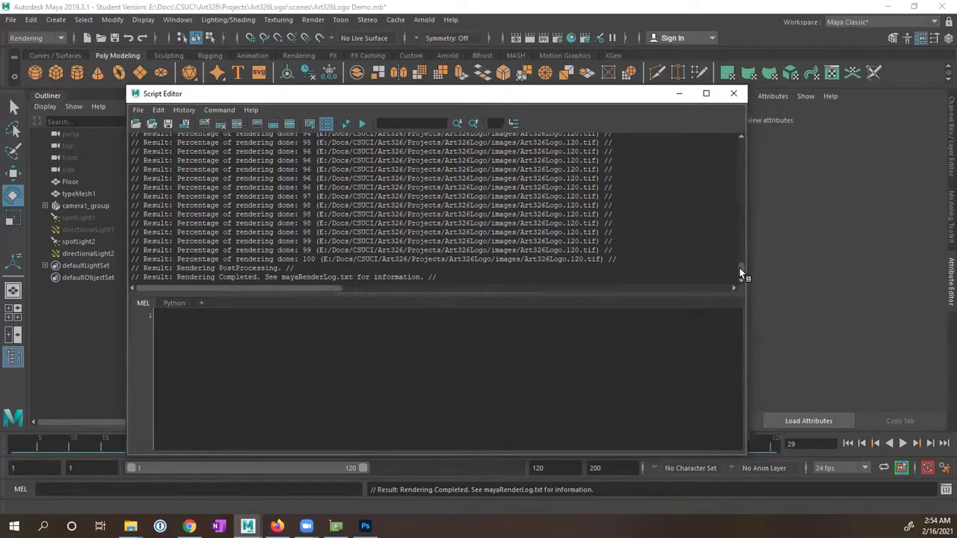
scroll(739, 270, "down", 1)
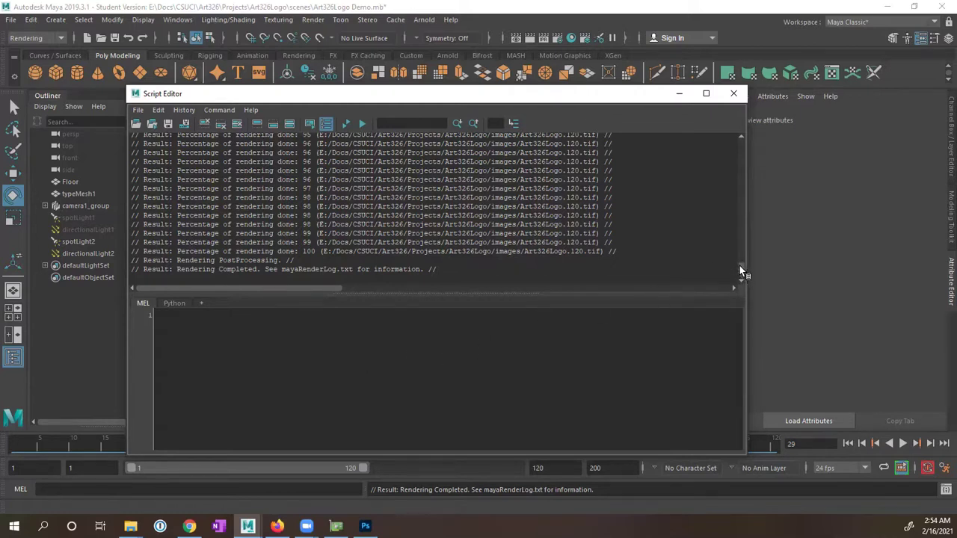
left_click_drag(739, 265, 739, 267)
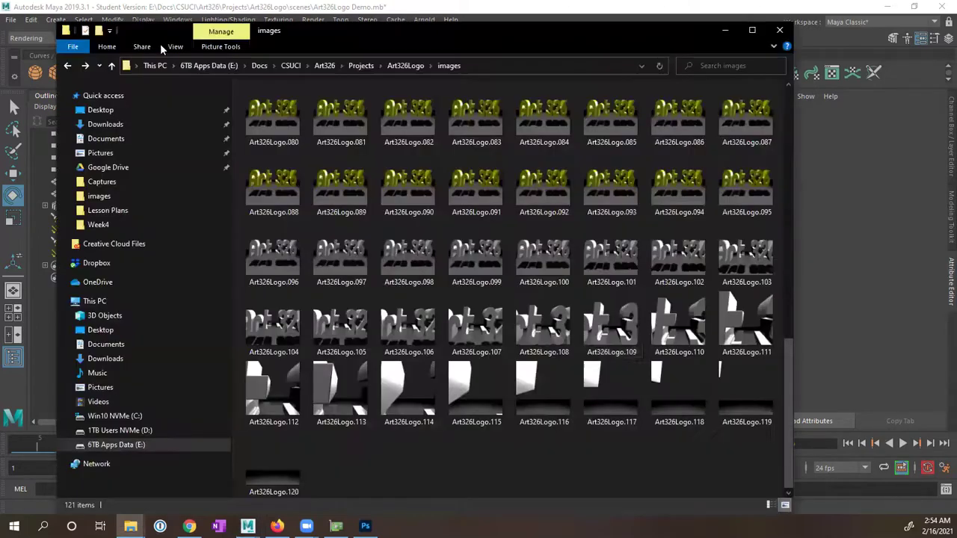
left_click_drag(789, 359, 774, 72)
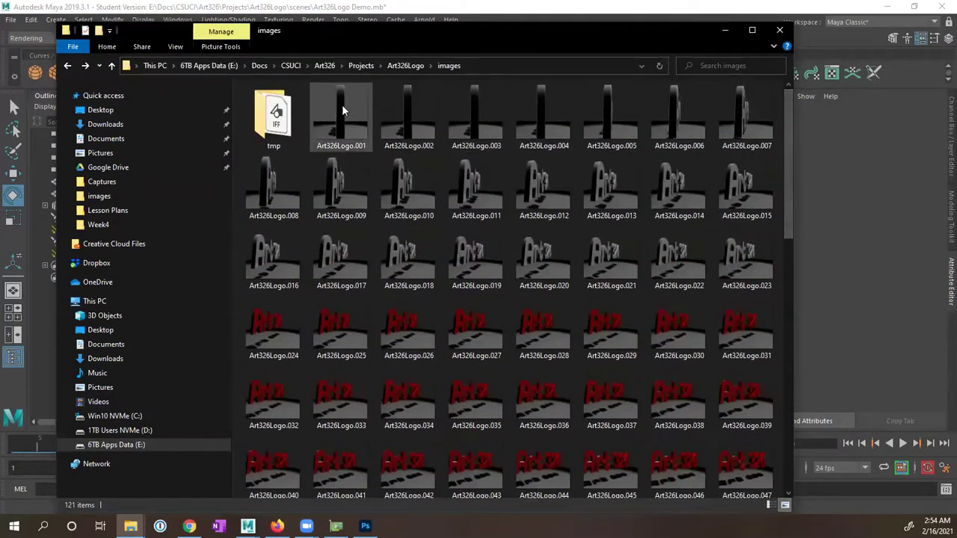
Step: Scroll through the Art326Logo frame thumbnails 001–120 in the images folder and check a frame's info
mouse_move(341, 112)
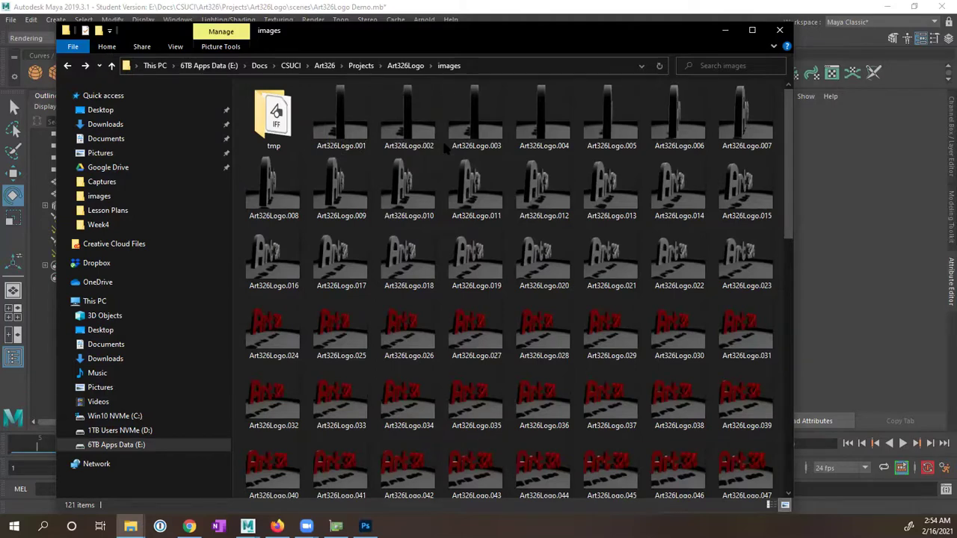
scroll(446, 147, "down", 2)
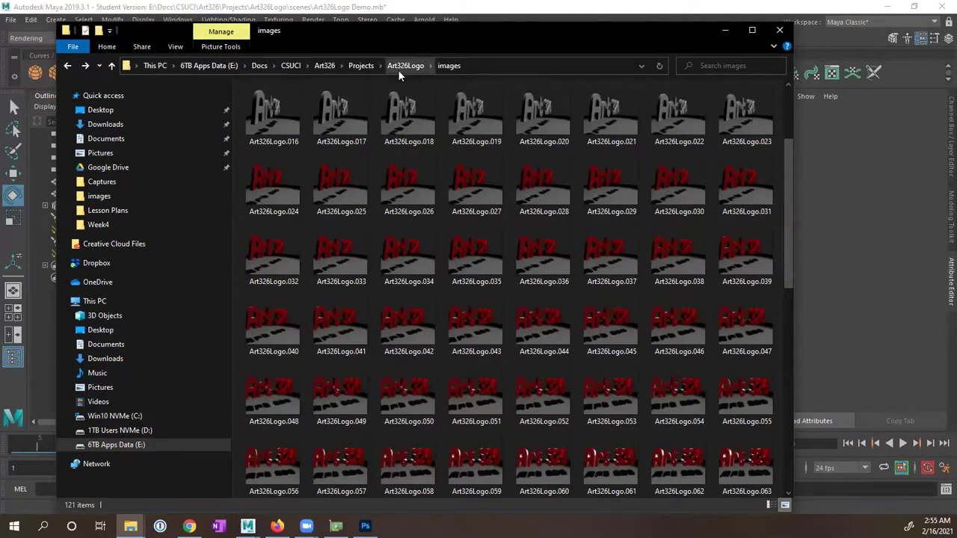
scroll(505, 163, "down", 3)
scroll(504, 162, "down", 5)
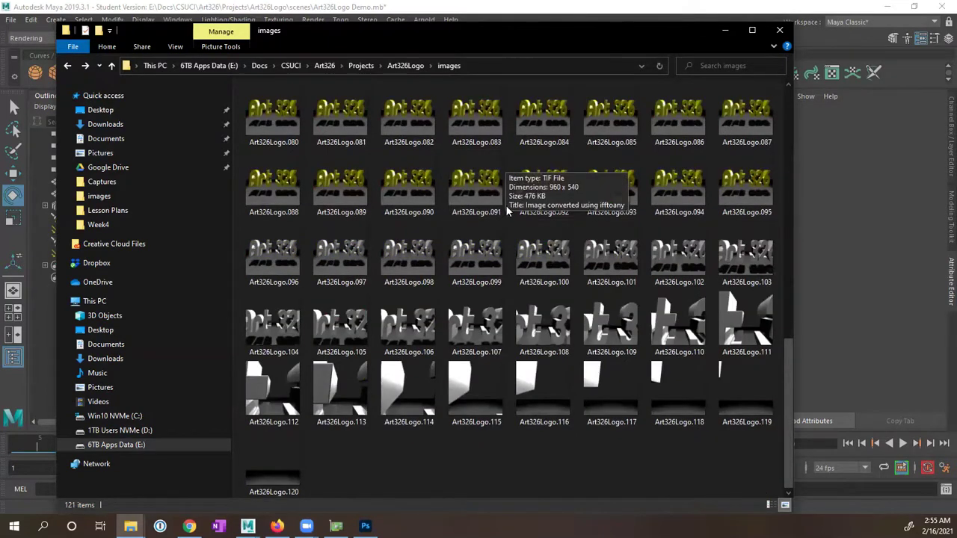
mouse_move(605, 392)
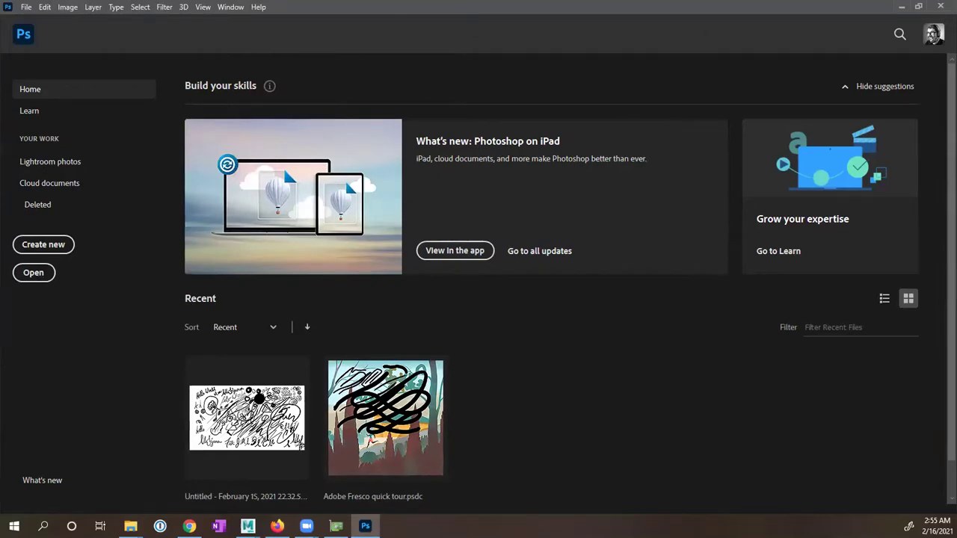
key("alt+Tab")
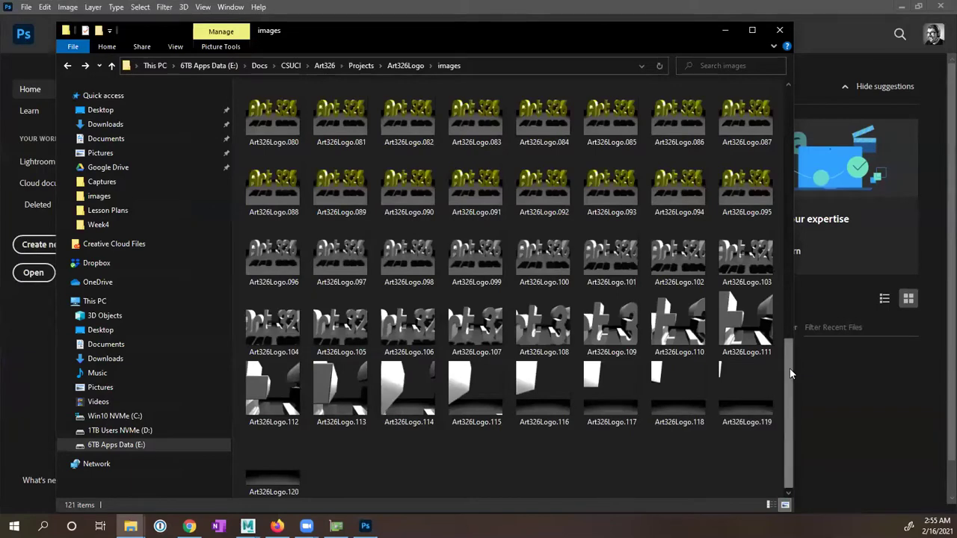
left_click_drag(789, 368, 786, 77)
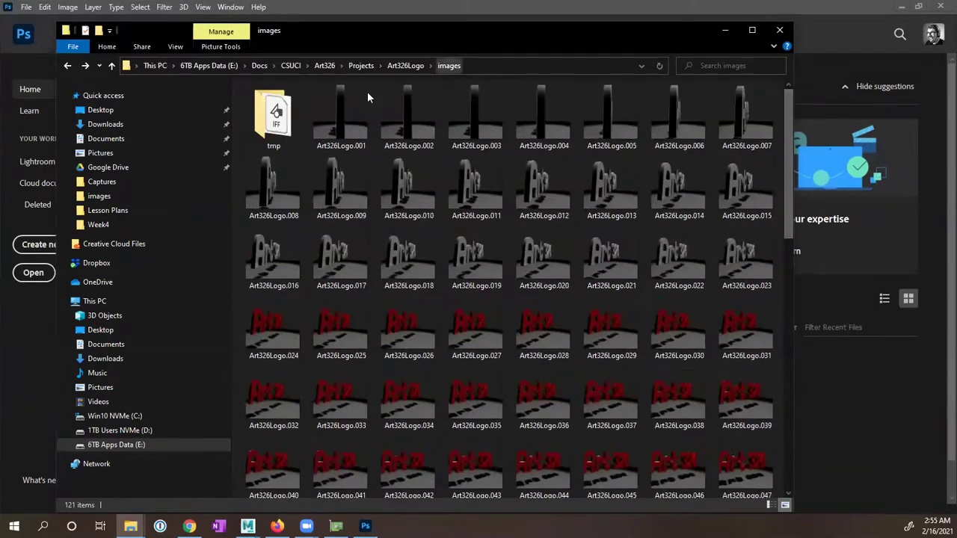
left_click(337, 117)
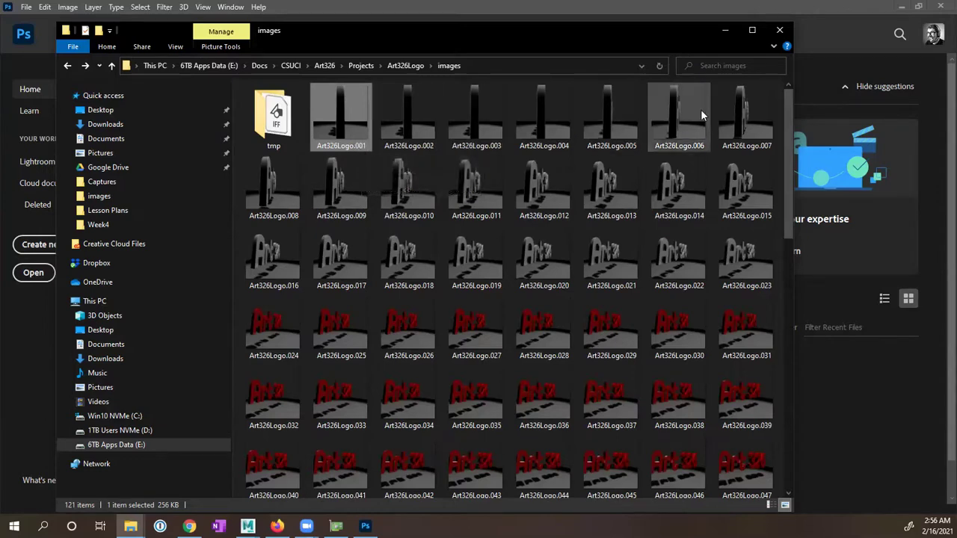
left_click(818, 28)
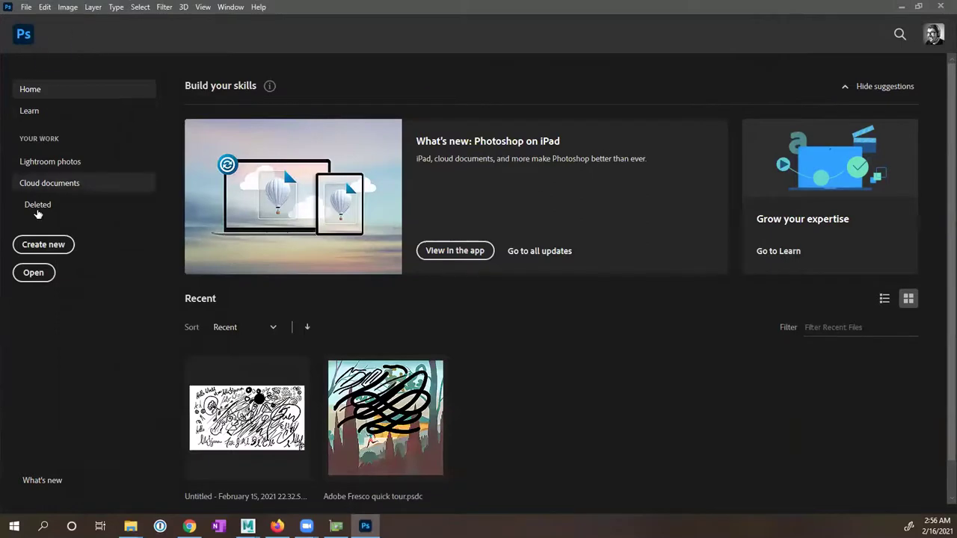
Step: Bring up Photoshop's Open dialog from the File menu
left_click(27, 8)
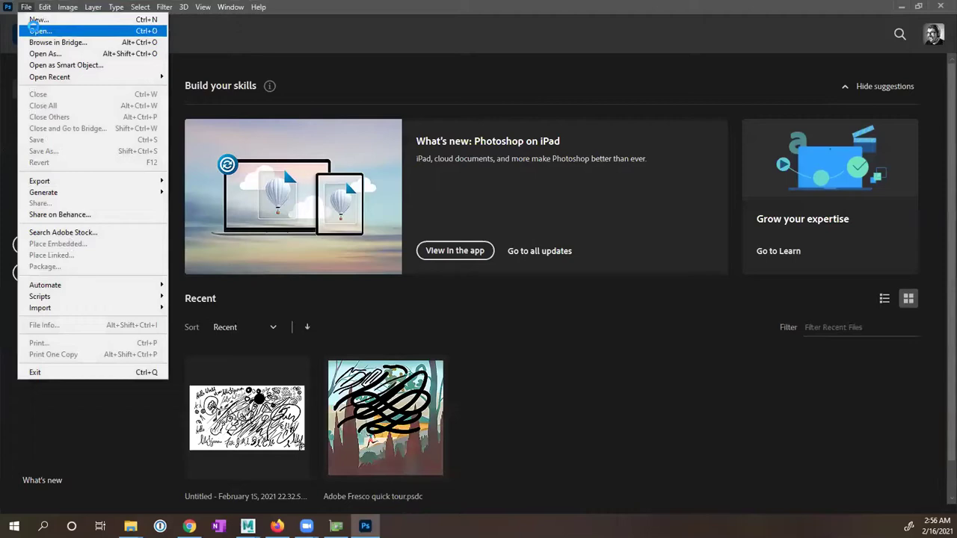
left_click(35, 31)
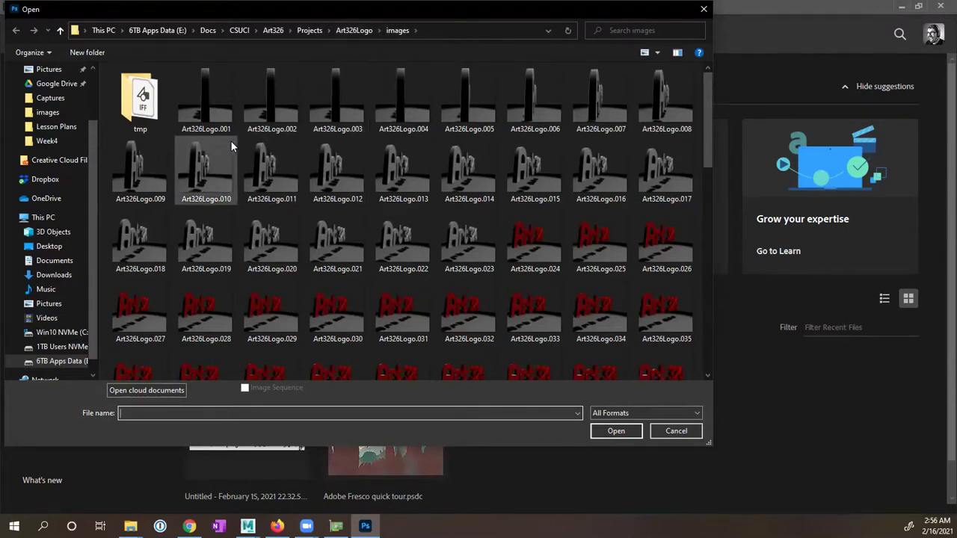
Step: Open Art326Logo.001 with Image Sequence ticked
left_click(214, 106)
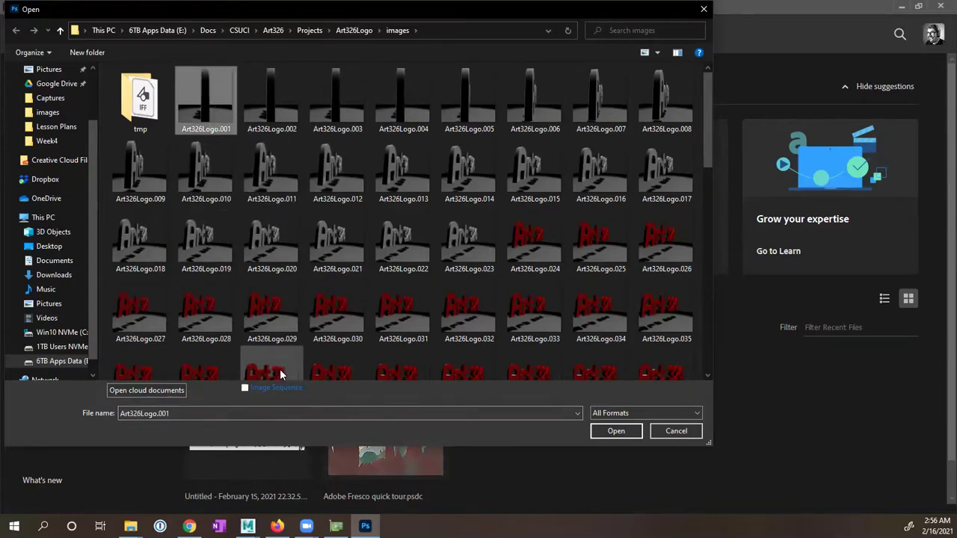
left_click(244, 388)
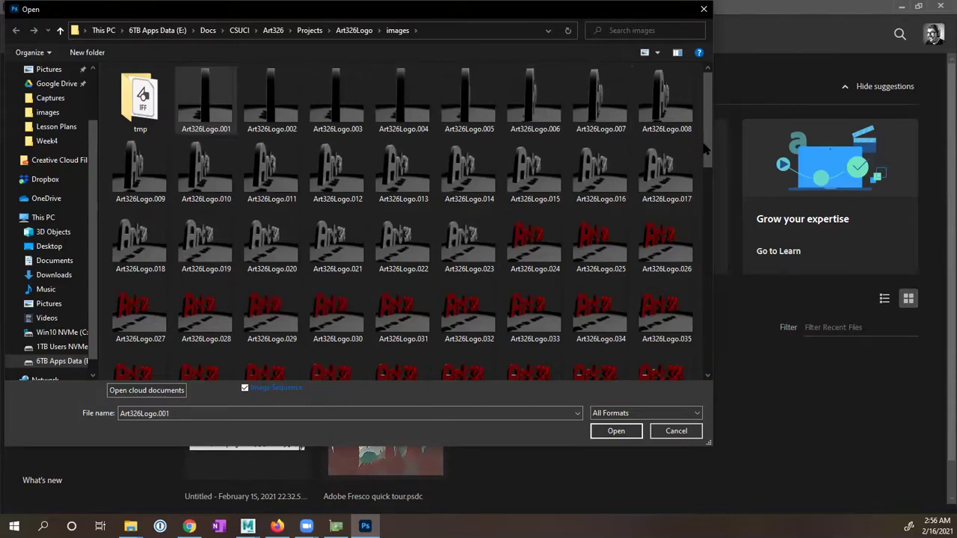
left_click_drag(708, 145, 682, 142)
left_click(613, 432)
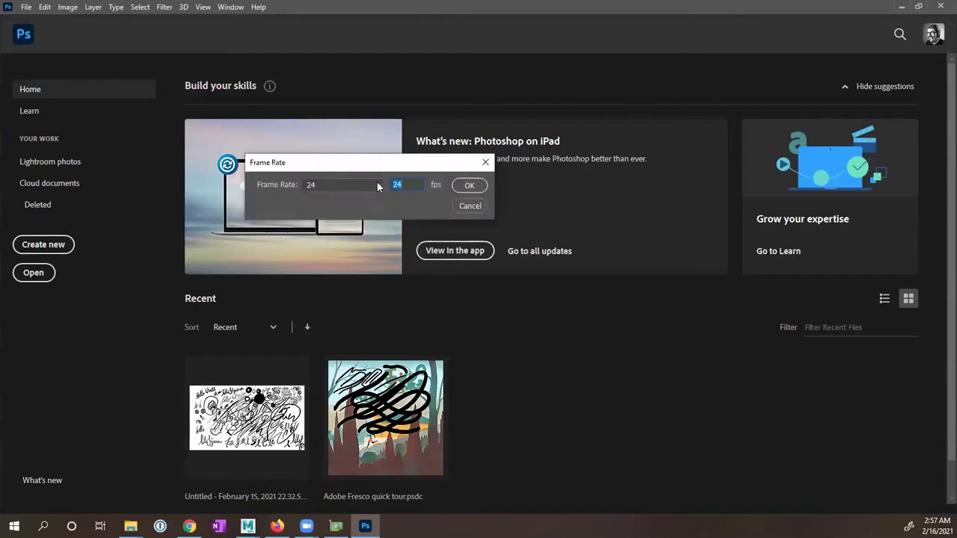
Step: Set the image sequence frame rate to 24 fps and confirm
left_click(379, 187)
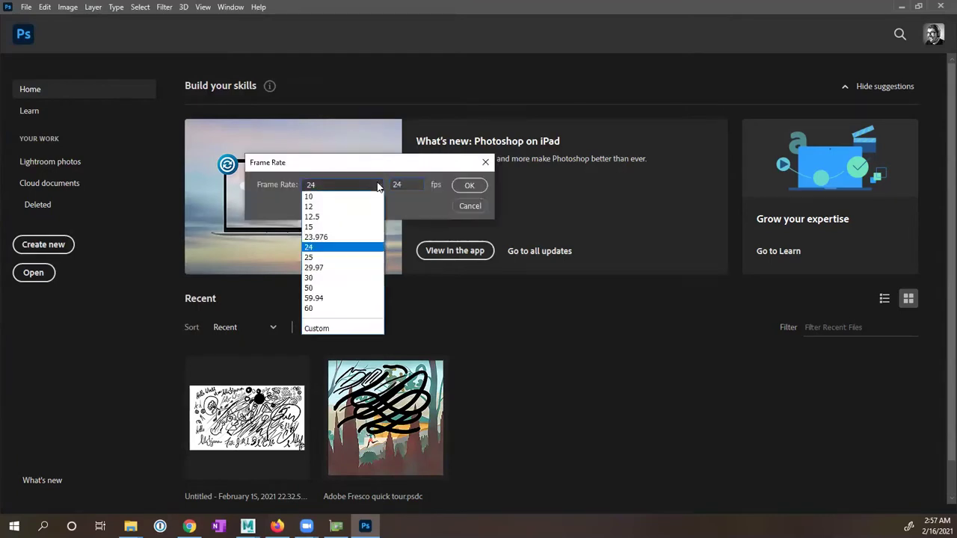
left_click(356, 249)
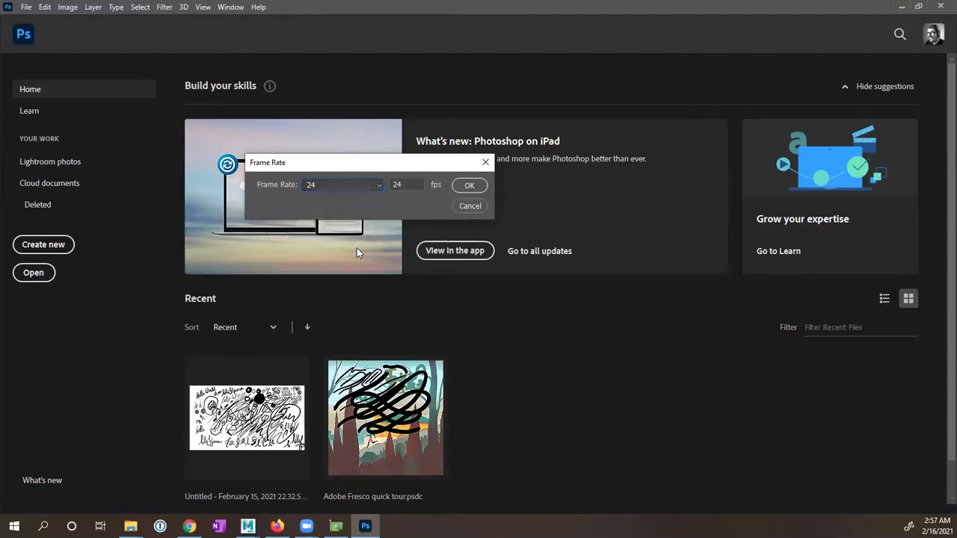
left_click(470, 186)
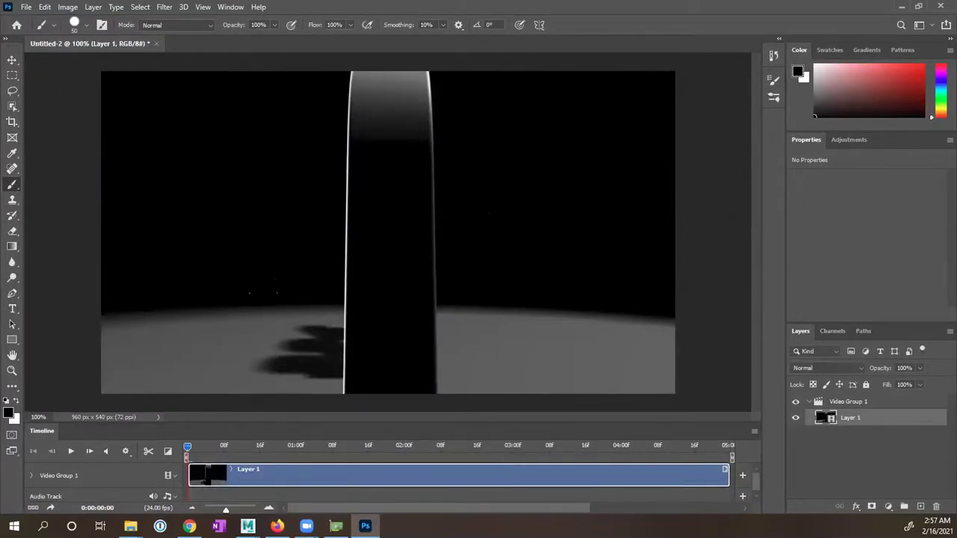
Step: Confirm the Timeline panel is enabled and play the logo animation through to 0:00:04:23
left_click(231, 7)
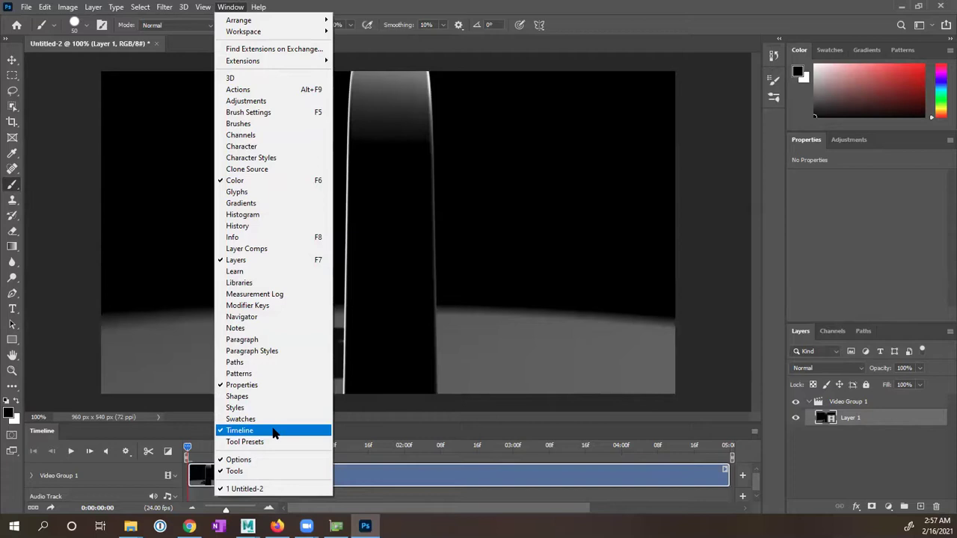
left_click(352, 420)
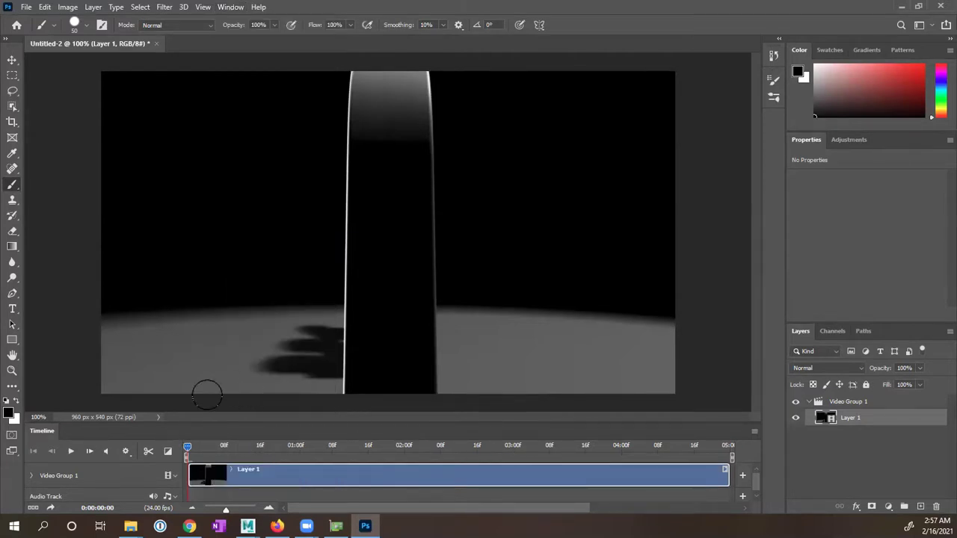
left_click(69, 452)
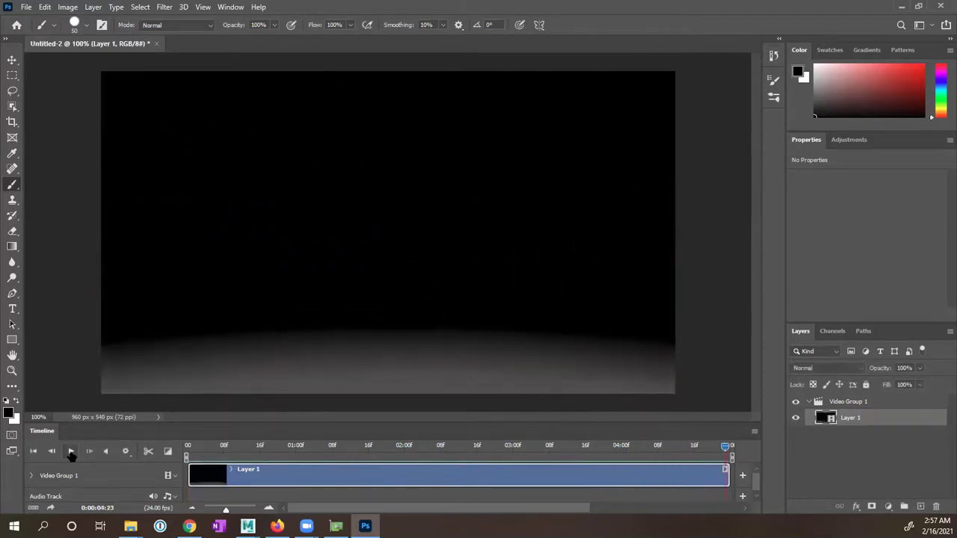
Step: Set timeline playback resolution to 100% and replay the animation, stopping at the last frame
left_click(126, 453)
left_click(159, 470)
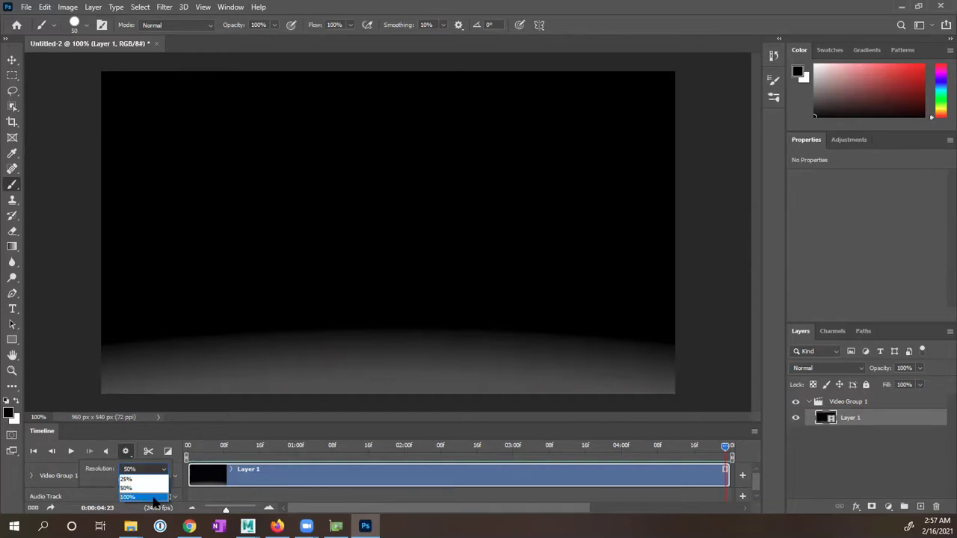
left_click(153, 497)
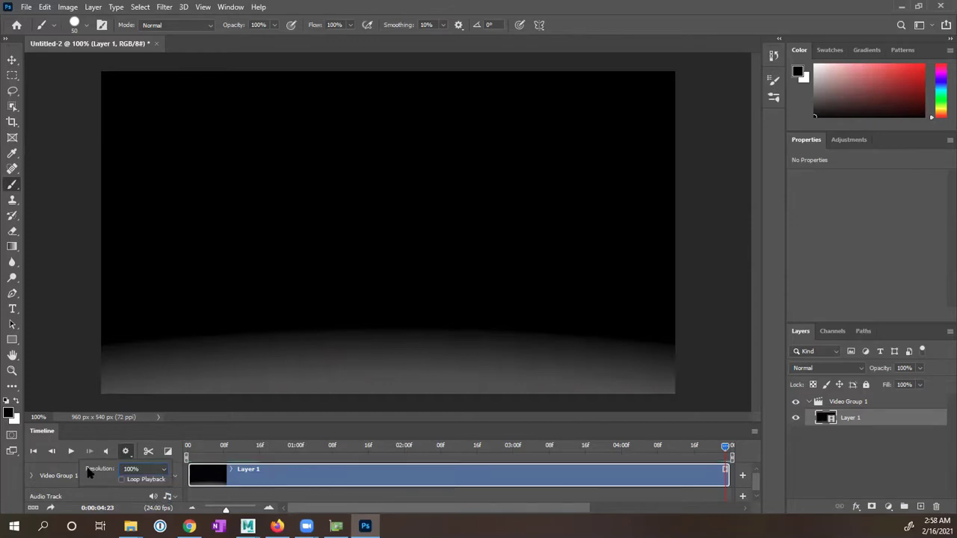
left_click(71, 451)
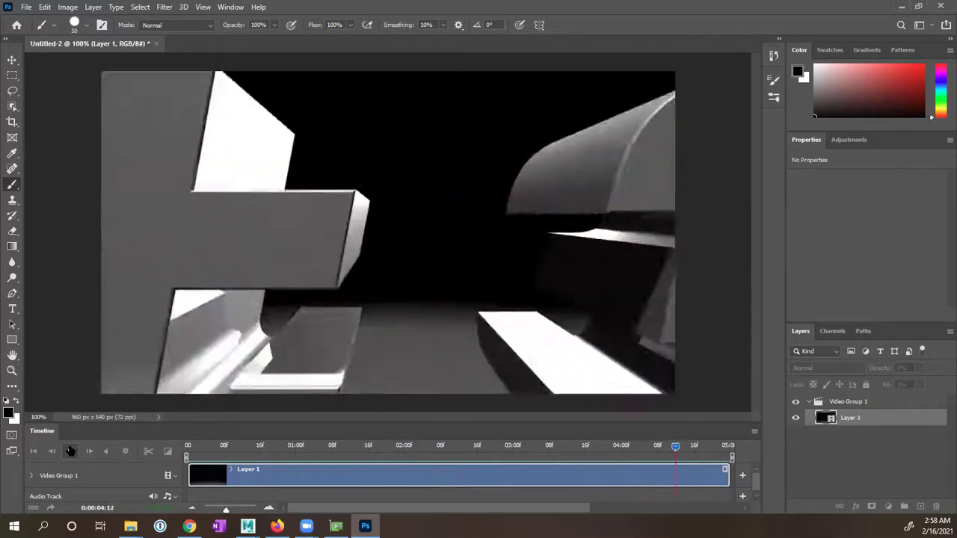
left_click(70, 451)
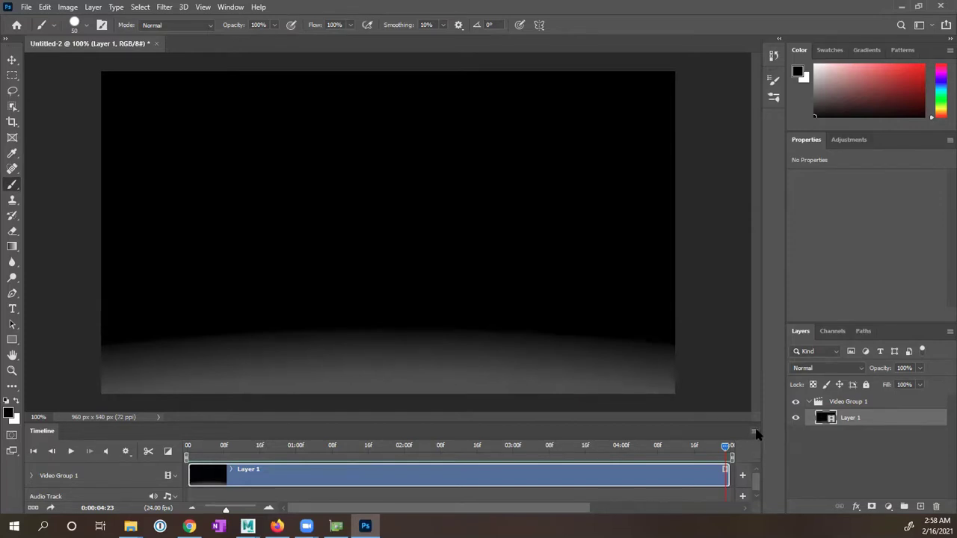
Step: Start Render Video, rename the output file after the student's project, and keep Adobe Media Encoder
left_click(754, 433)
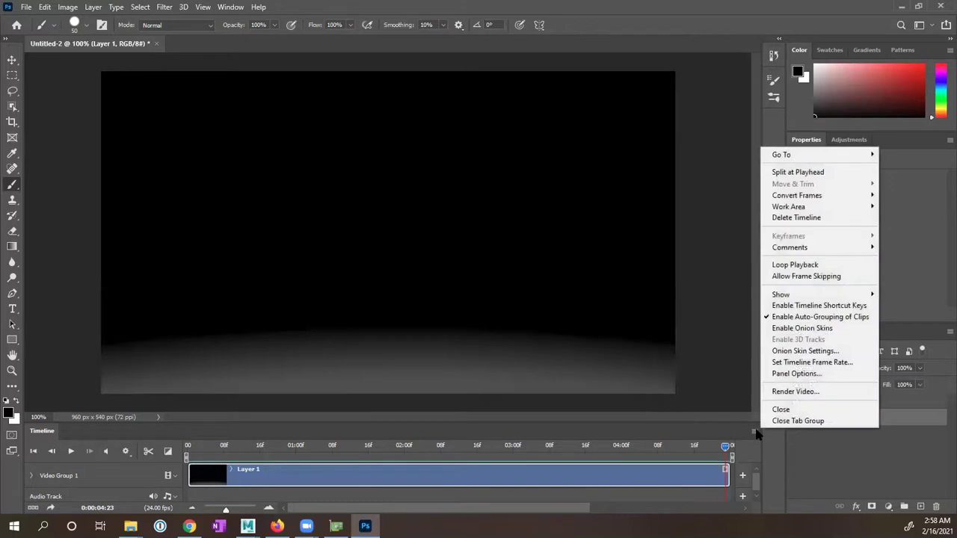
left_click(821, 393)
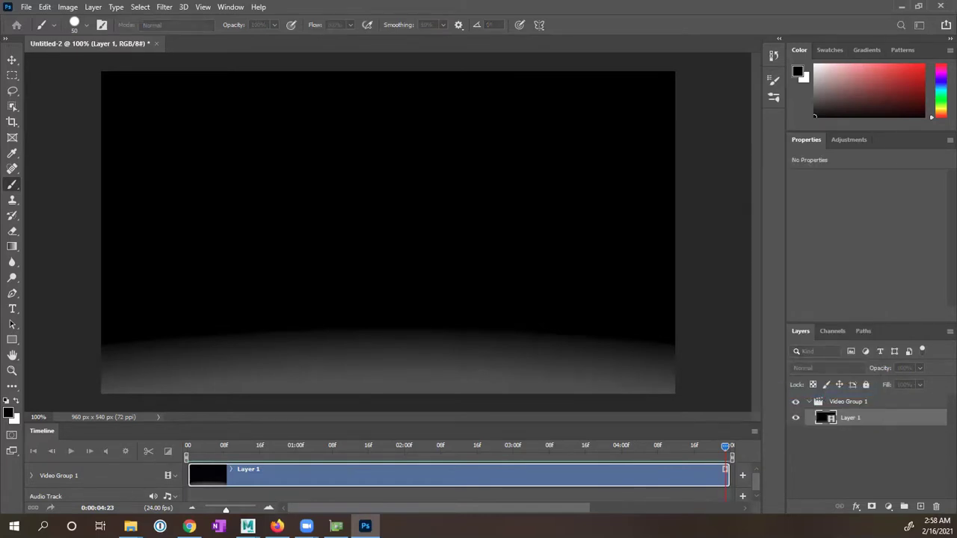
left_click(273, 141)
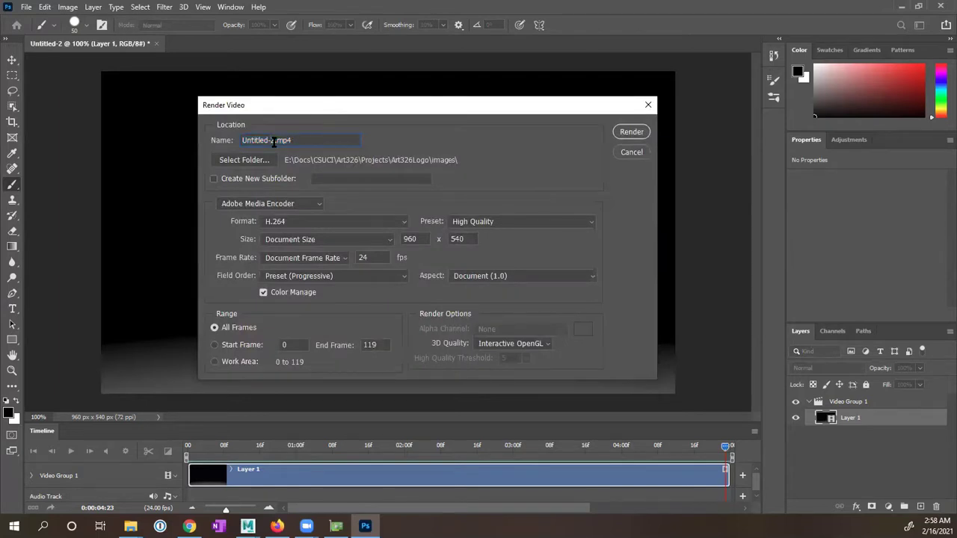
key("BackSpace")
key("BackSpace")
key("BackSpace")
key("BackSpace")
key("BackSpace")
key("BackSpace")
key("BackSpace")
key("BackSpace")
key("BackSpace")
key("BackSpace")
left_click(268, 206)
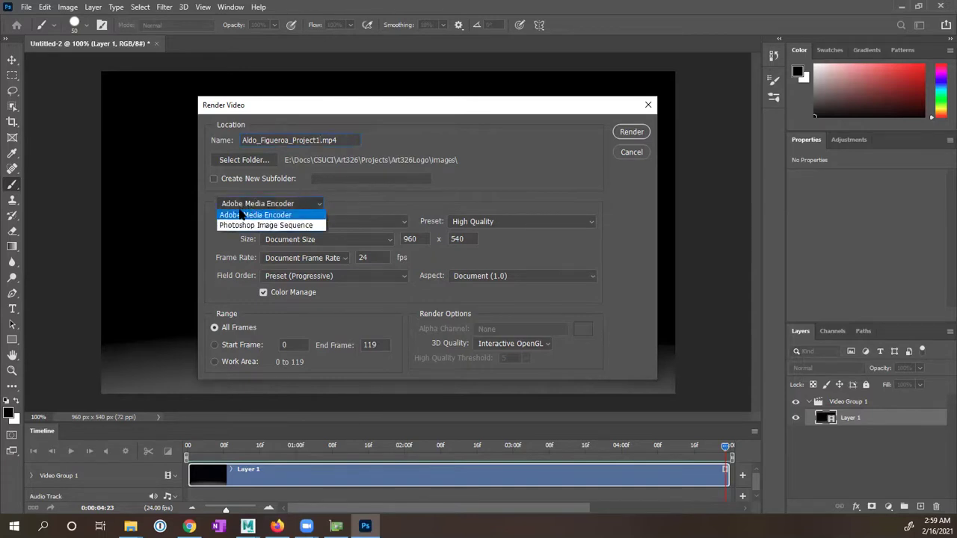
left_click(344, 192)
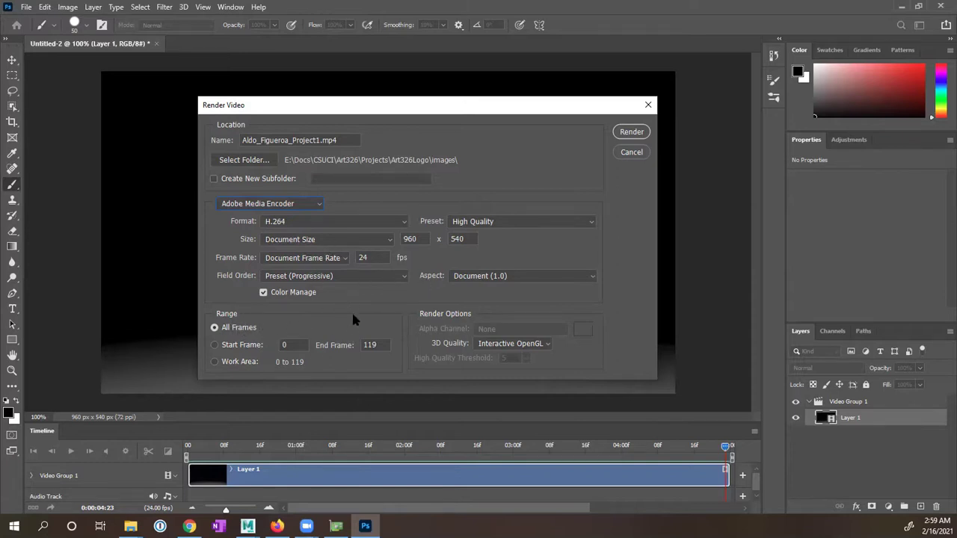
Step: Render the MP4 and switch over to the File Explorer windows
left_click(629, 132)
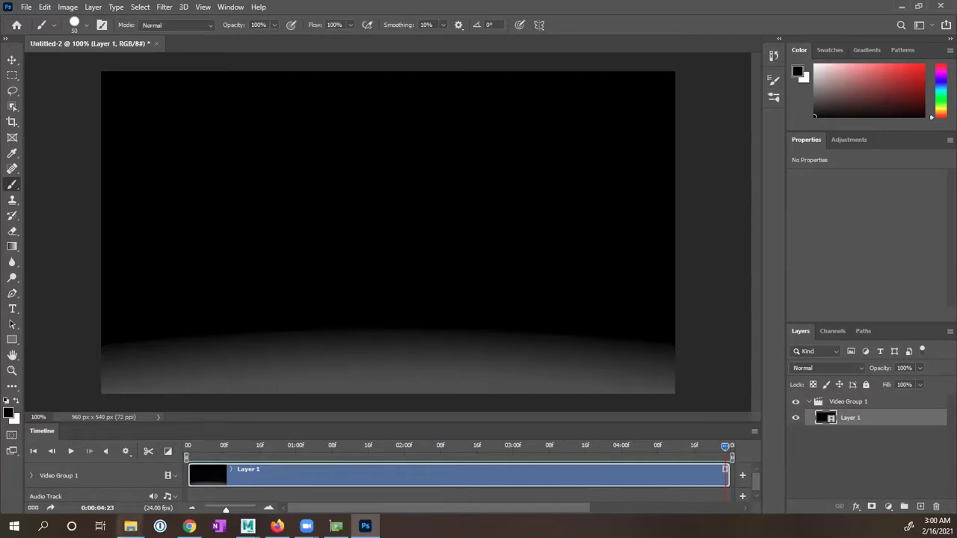
left_click(130, 525)
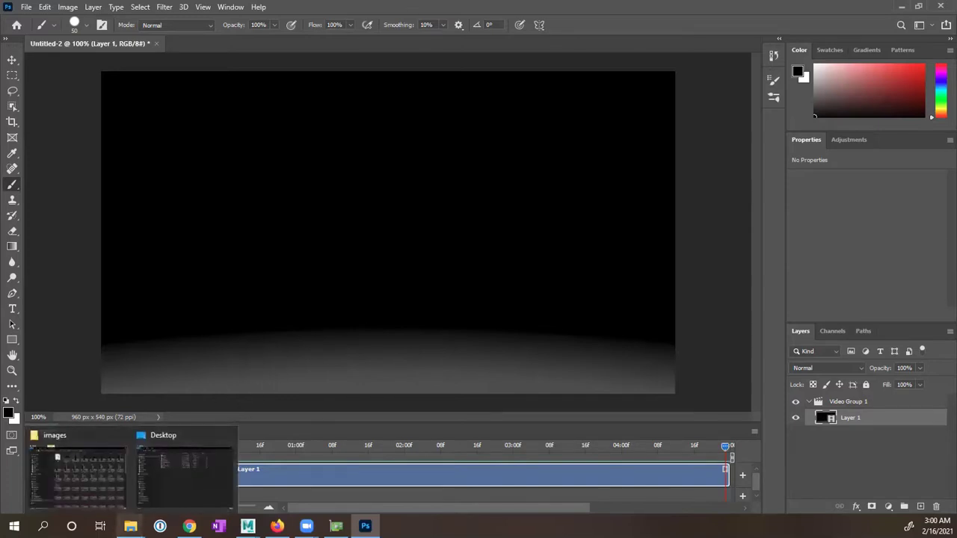
Step: Play the rendered MP4 from the images folder
left_click(113, 458)
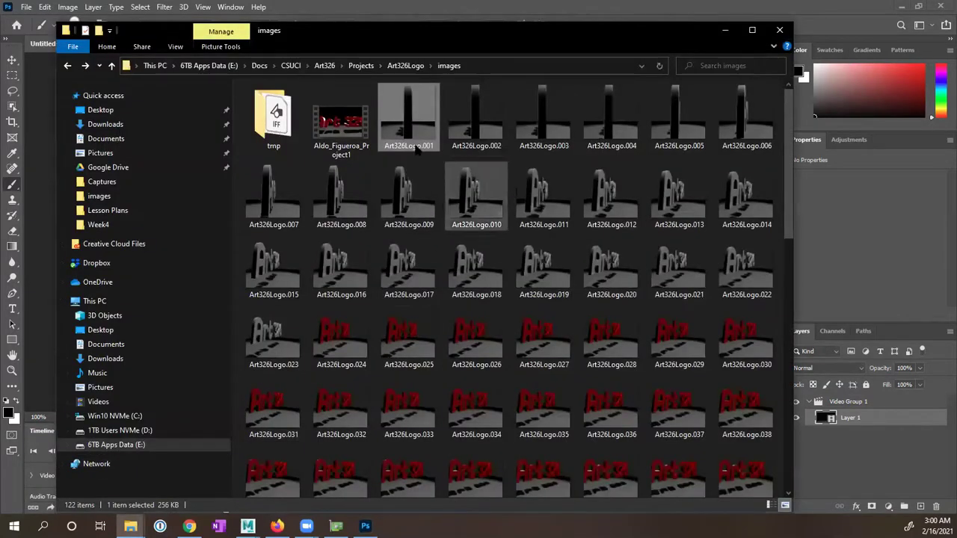
double_click(340, 120)
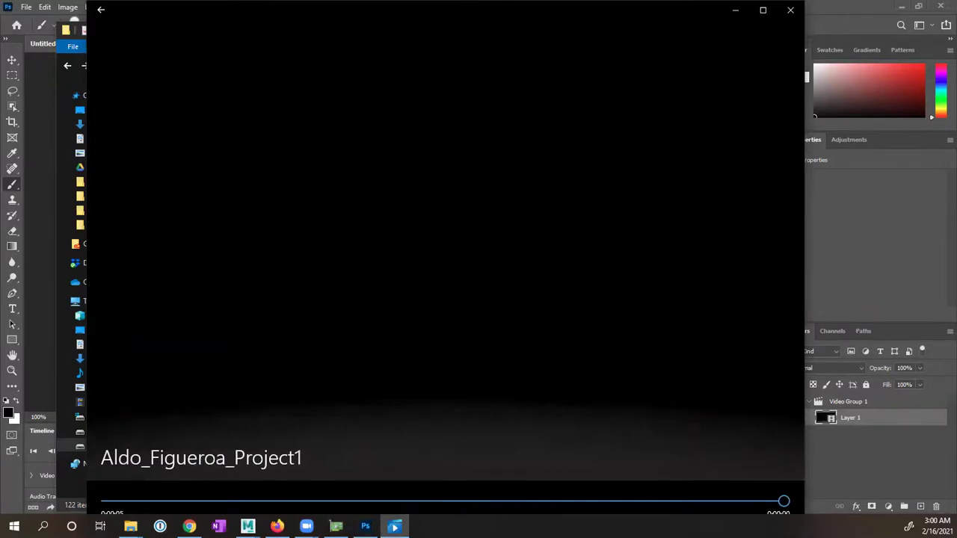
Step: Lower the Movies & TV window to reveal the images folder, then bring the player back in front
left_click_drag(702, 10, 693, 229)
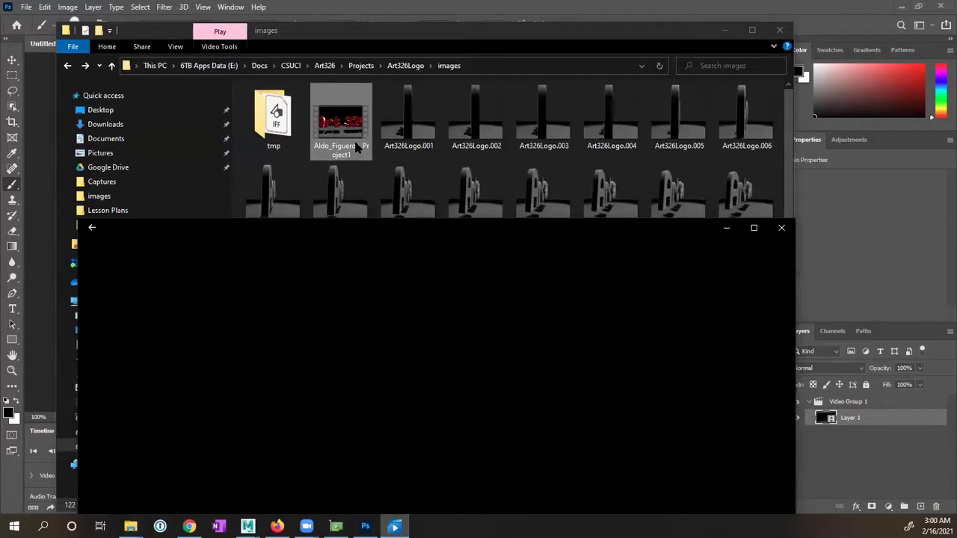
left_click(355, 144)
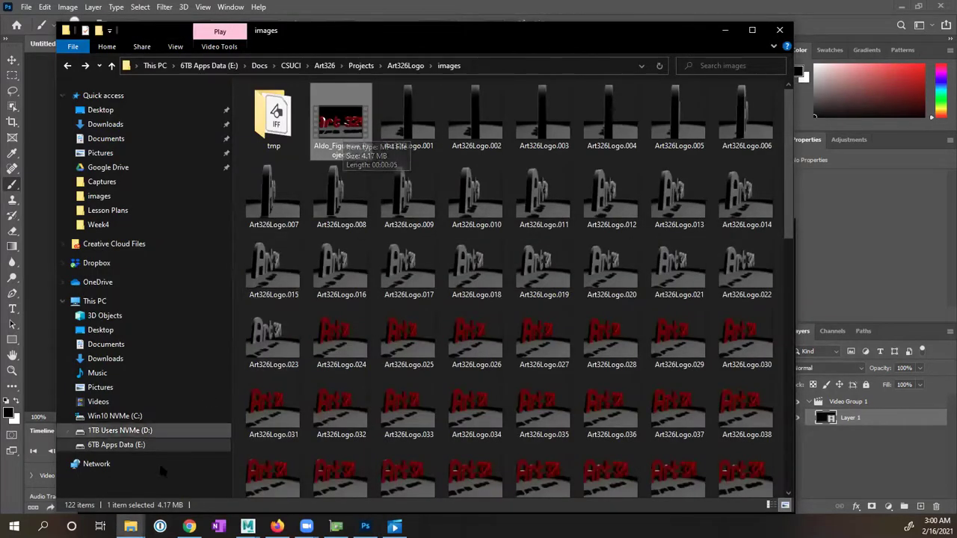
left_click(131, 527)
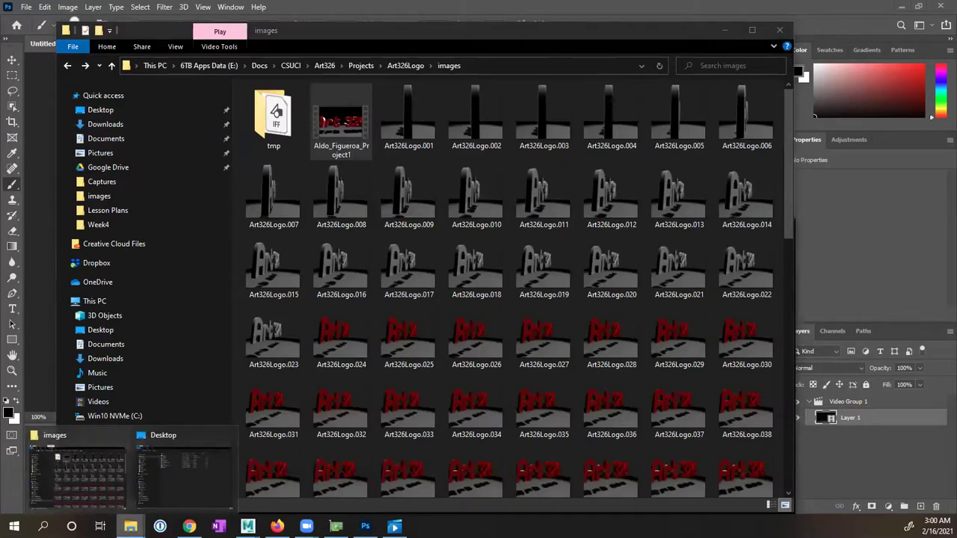
left_click(395, 526)
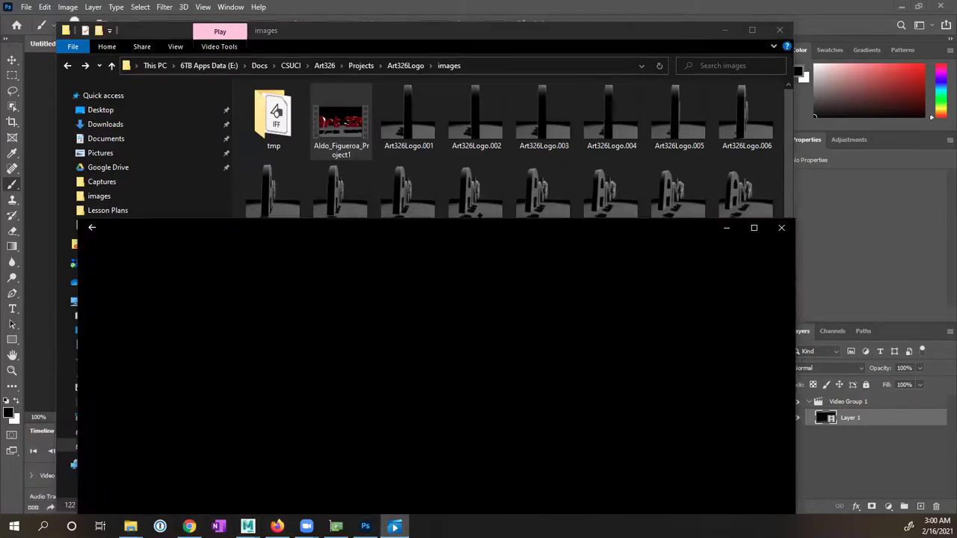